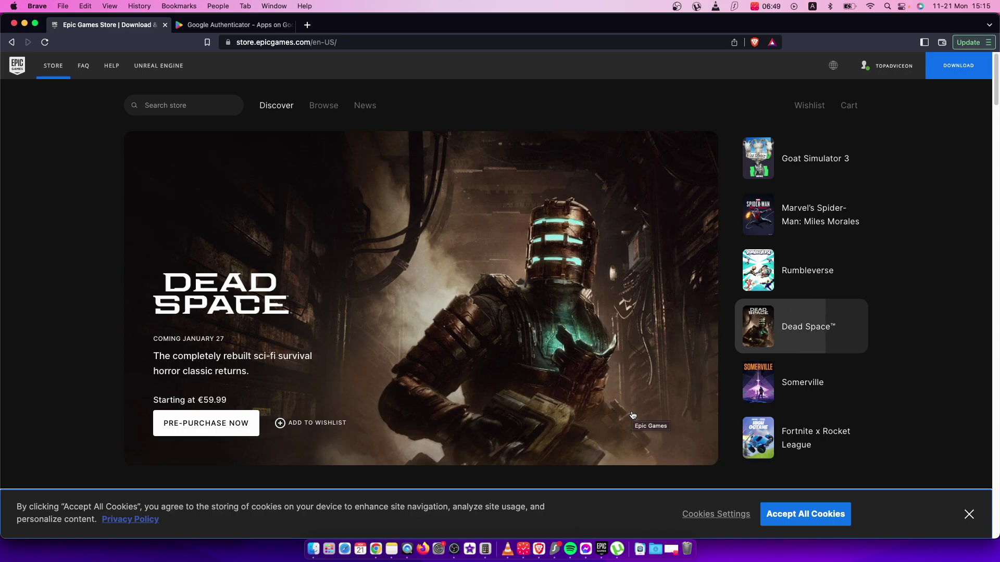
Step: Dismiss the cookie banner and open the account name dropdown at top right
left_click(972, 518)
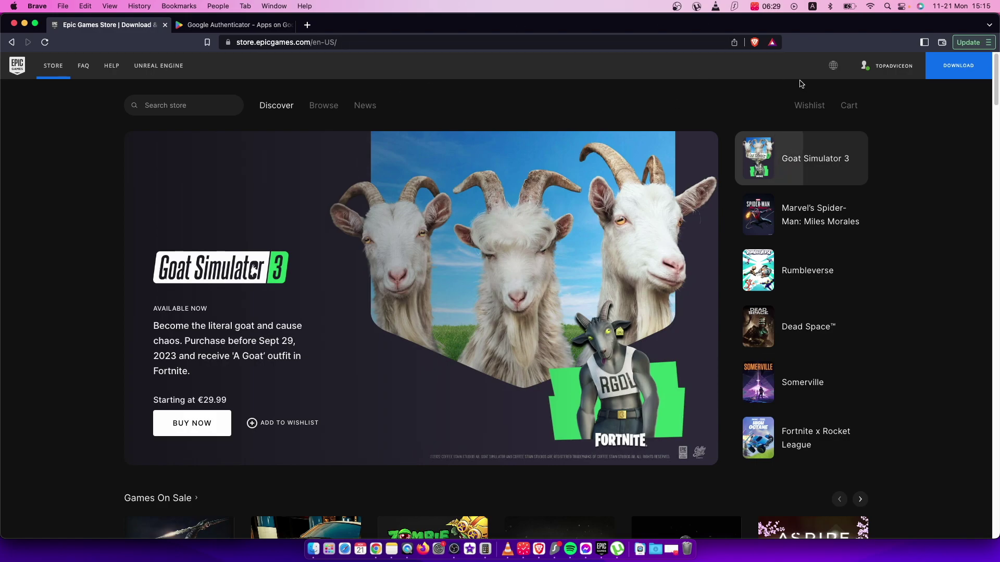
mouse_move(891, 66)
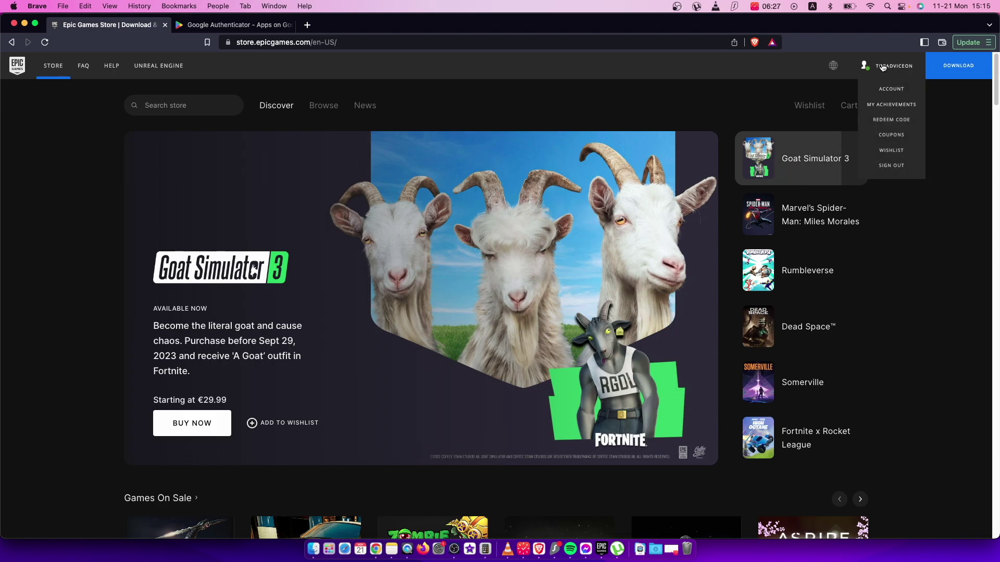
left_click(890, 89)
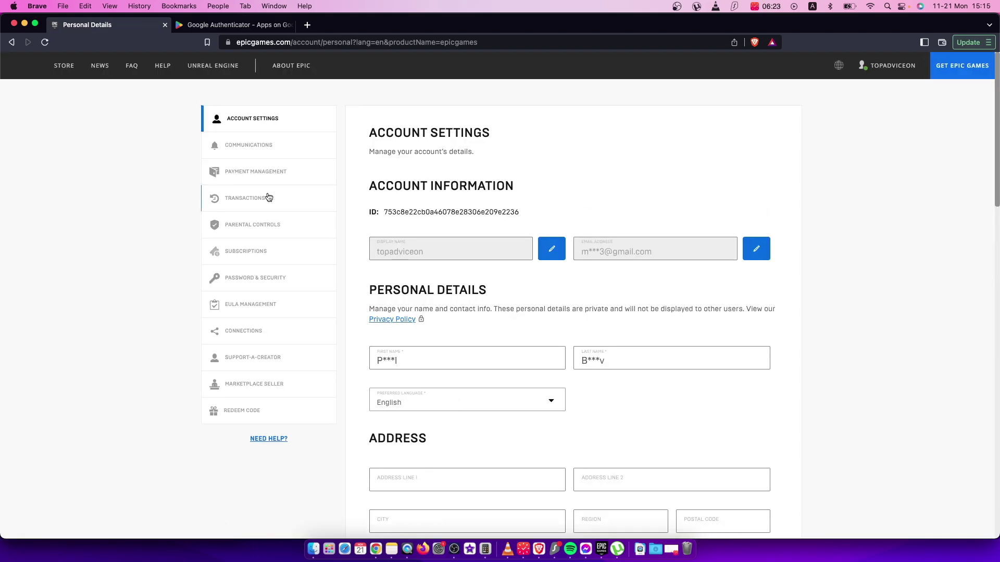
Step: Go to Password & Security to view the Two-Factor Authentication methods
left_click(257, 278)
scroll(549, 156, "down", 5)
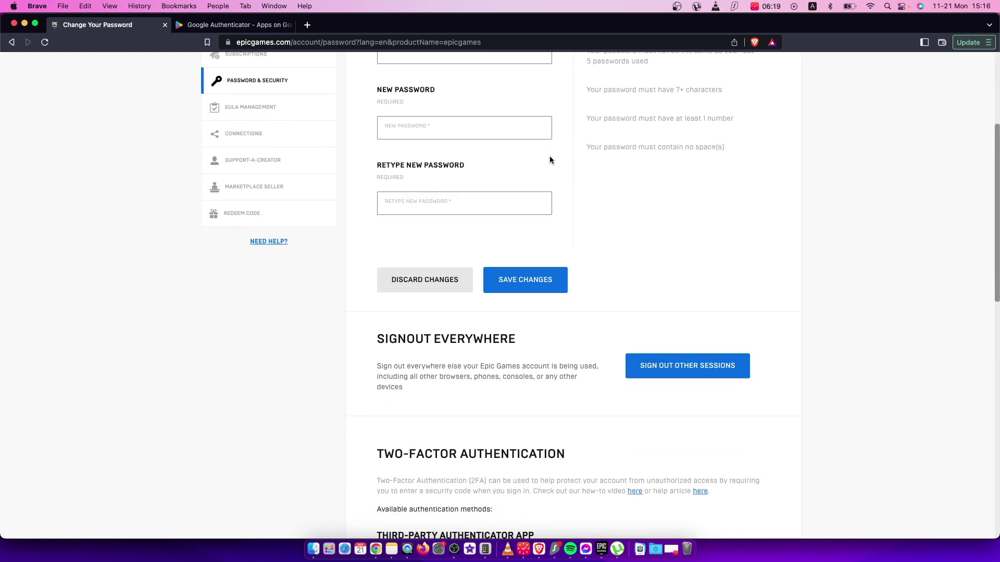
scroll(549, 156, "down", 5)
scroll(549, 156, "down", 1)
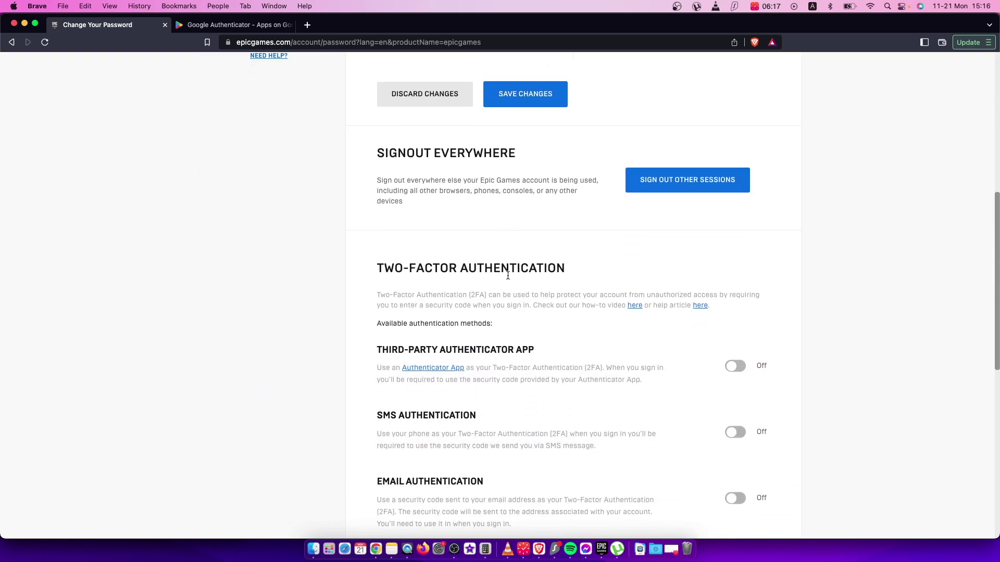
scroll(607, 260, "down", 2)
scroll(592, 220, "down", 2)
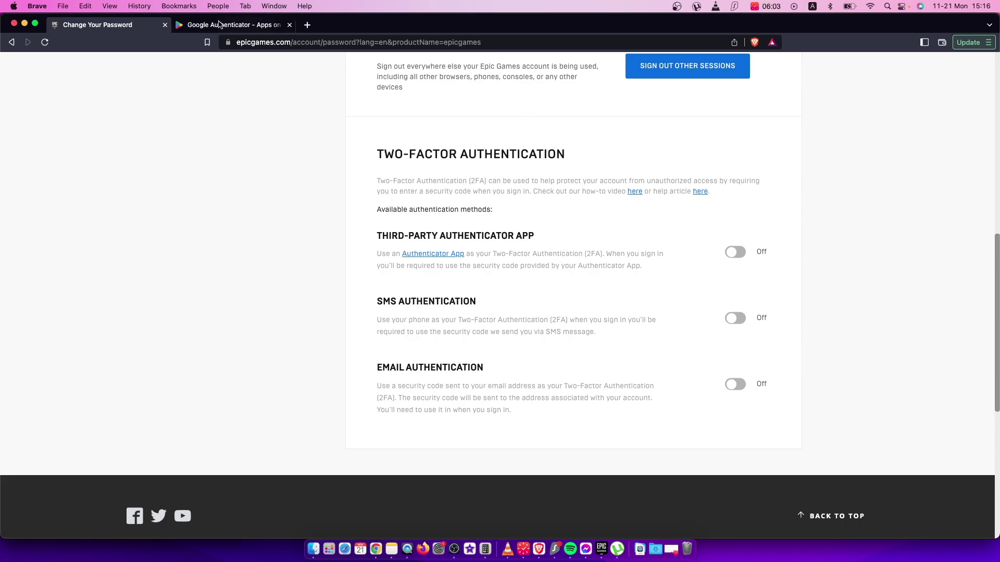
left_click(234, 24)
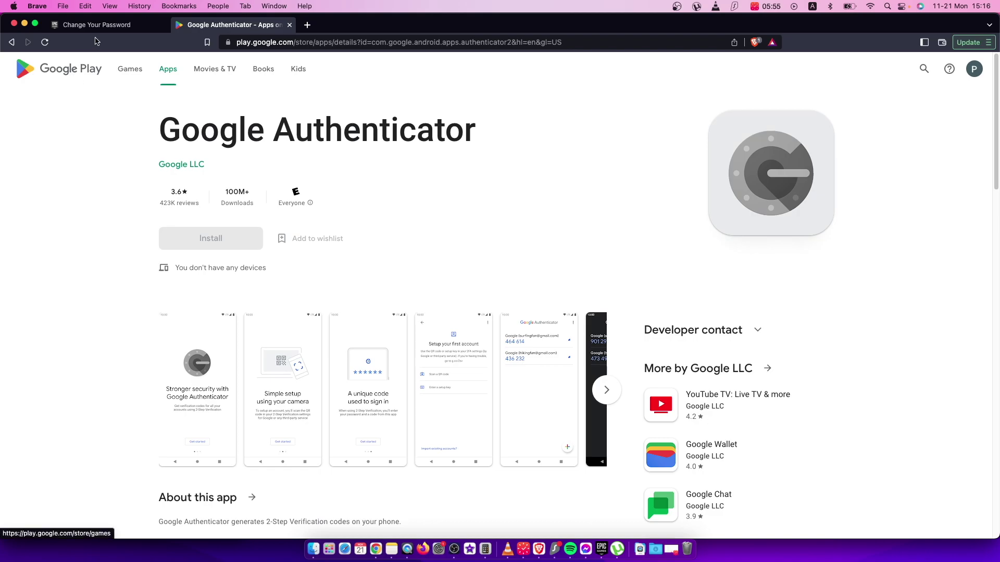
left_click(97, 25)
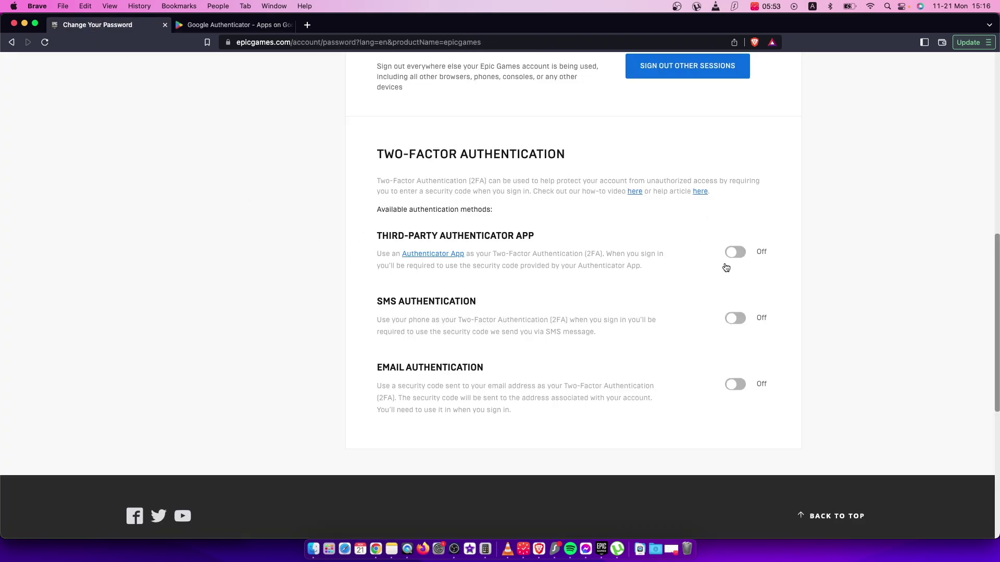
Step: Turn on the Third-Party Authenticator App toggle and bring up the mirrored phone in QuickTime Player
left_click(734, 252)
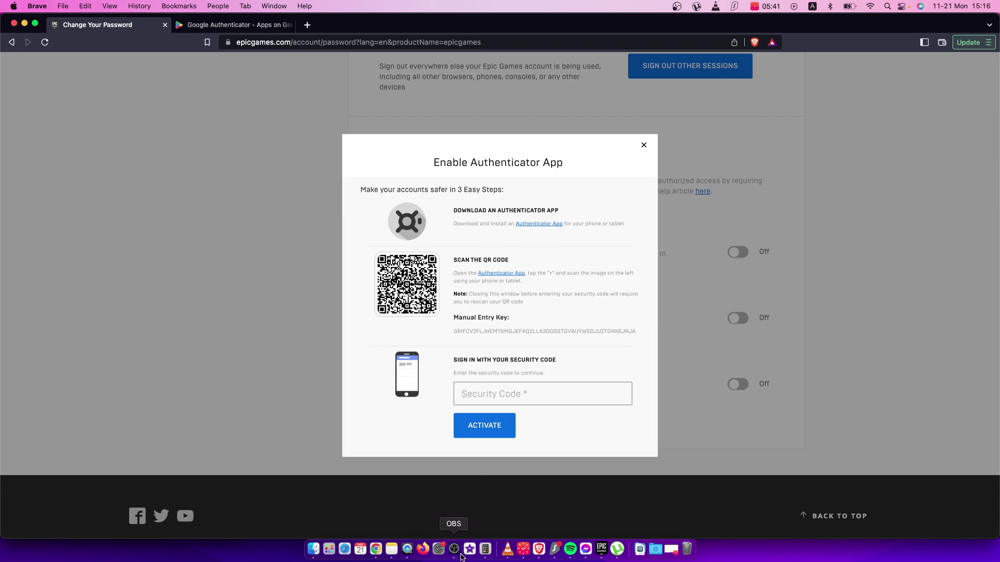
left_click(407, 549)
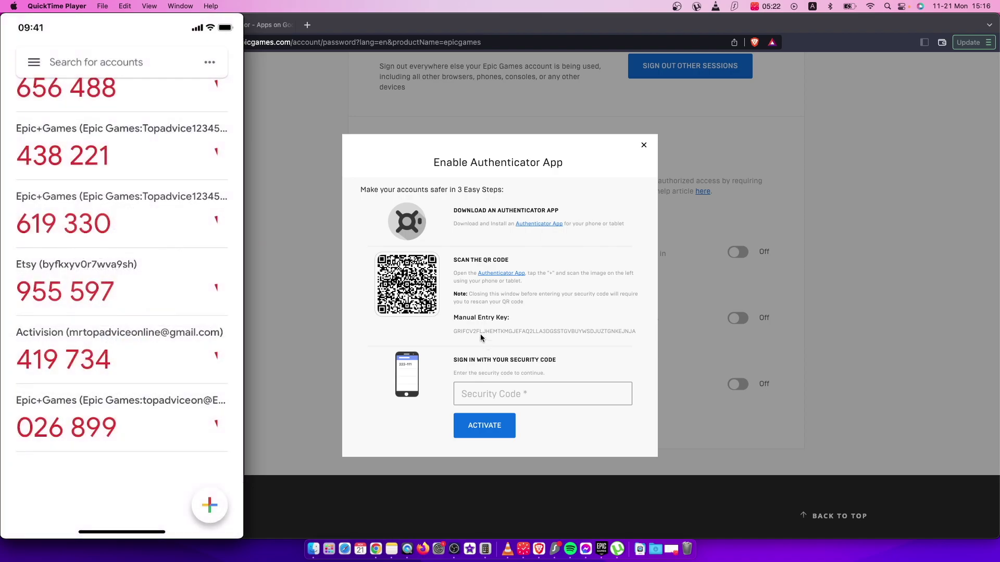
Step: Enter the Epic Games security code from Google Authenticator and activate the authenticator app
left_click(487, 393)
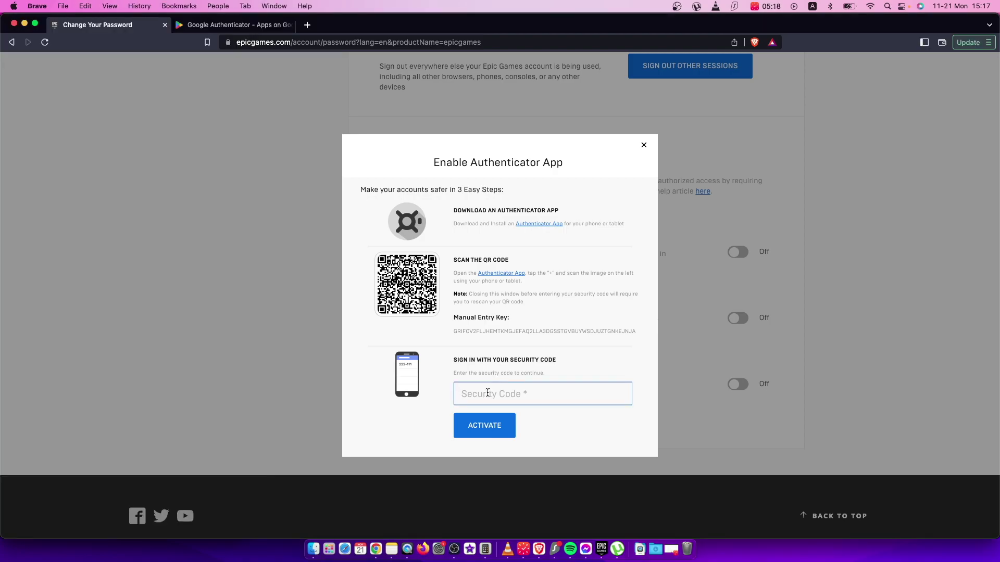
left_click(483, 427)
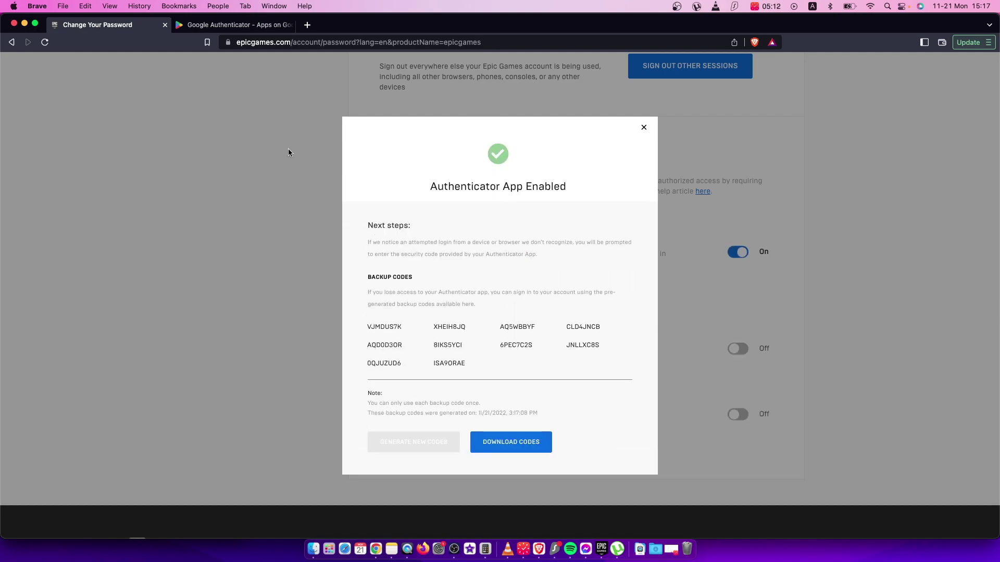